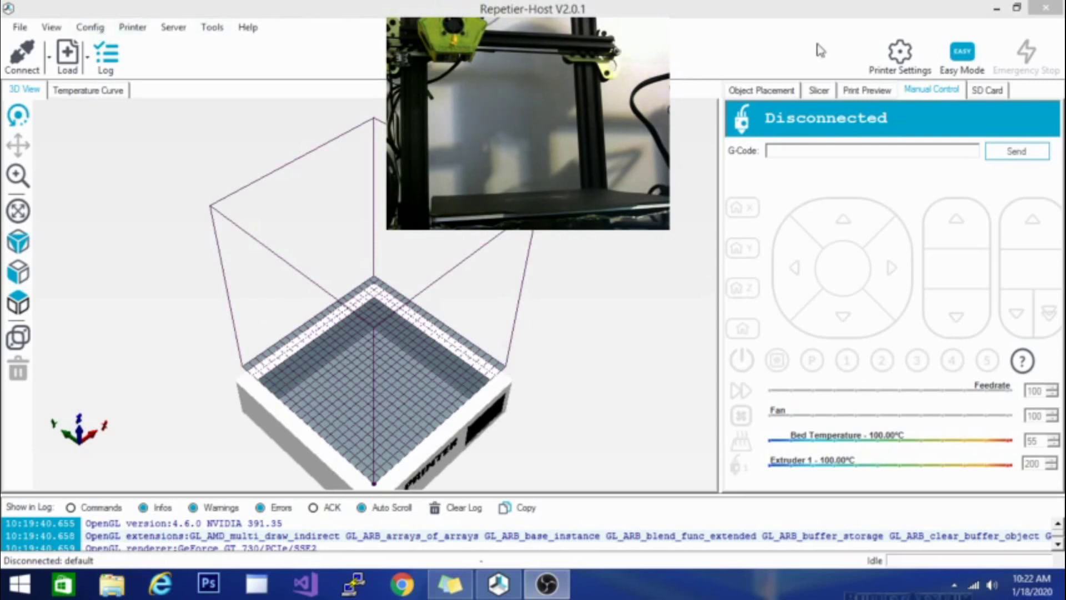
Check the serial ports available in the printer's connection settings and close the settings without changes
left_click(901, 56)
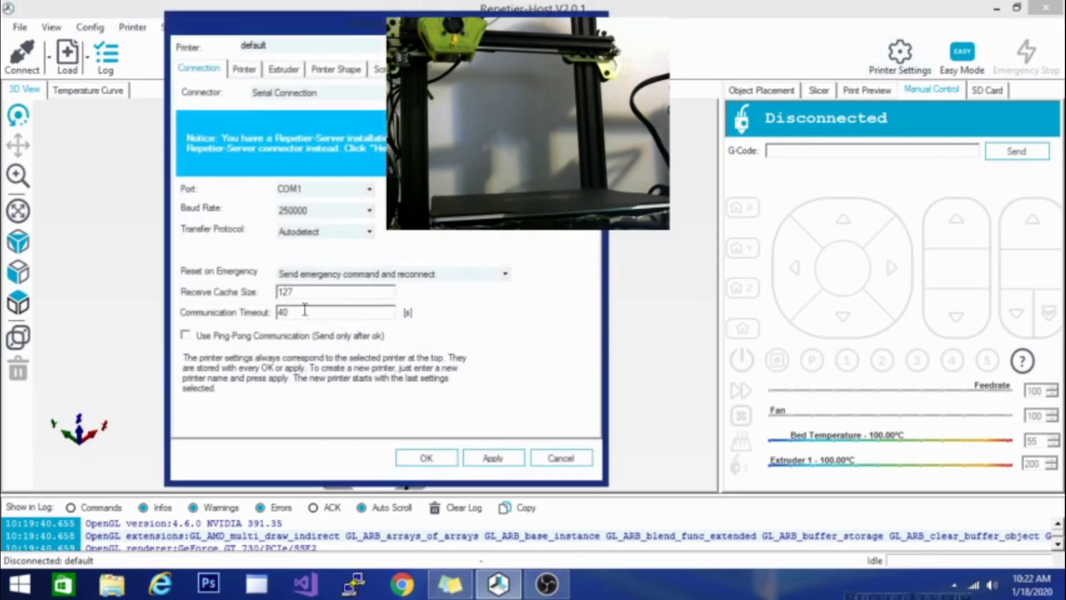
left_click(370, 189)
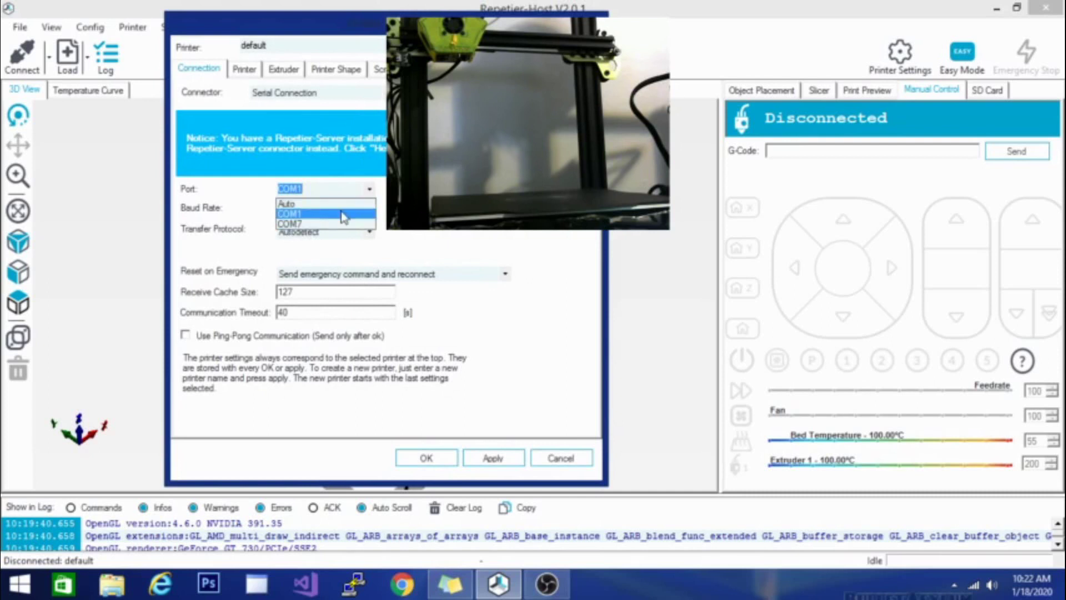
left_click(488, 232)
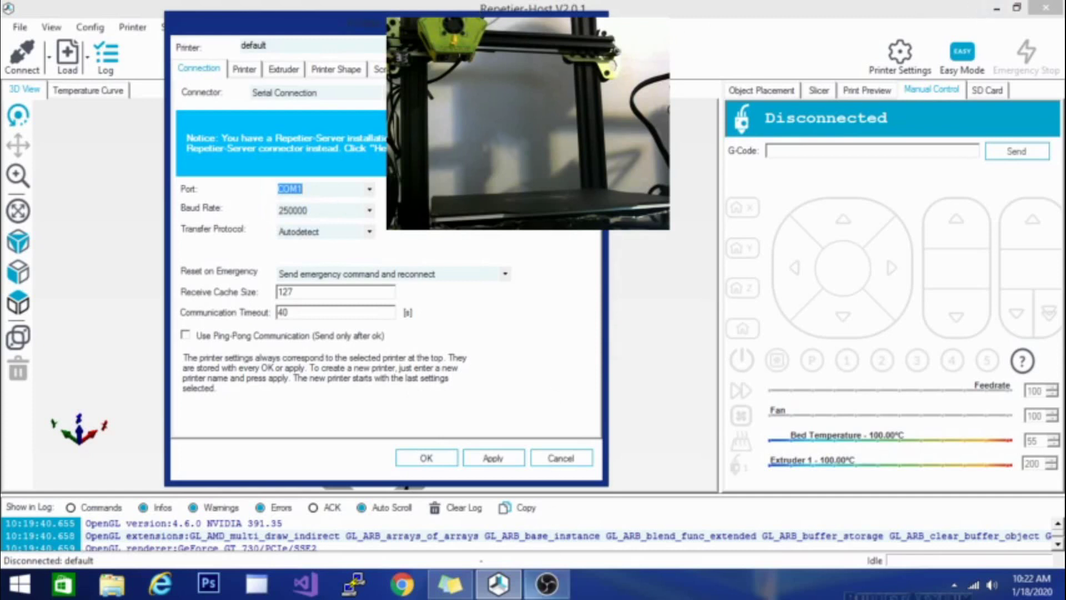
left_click(101, 592)
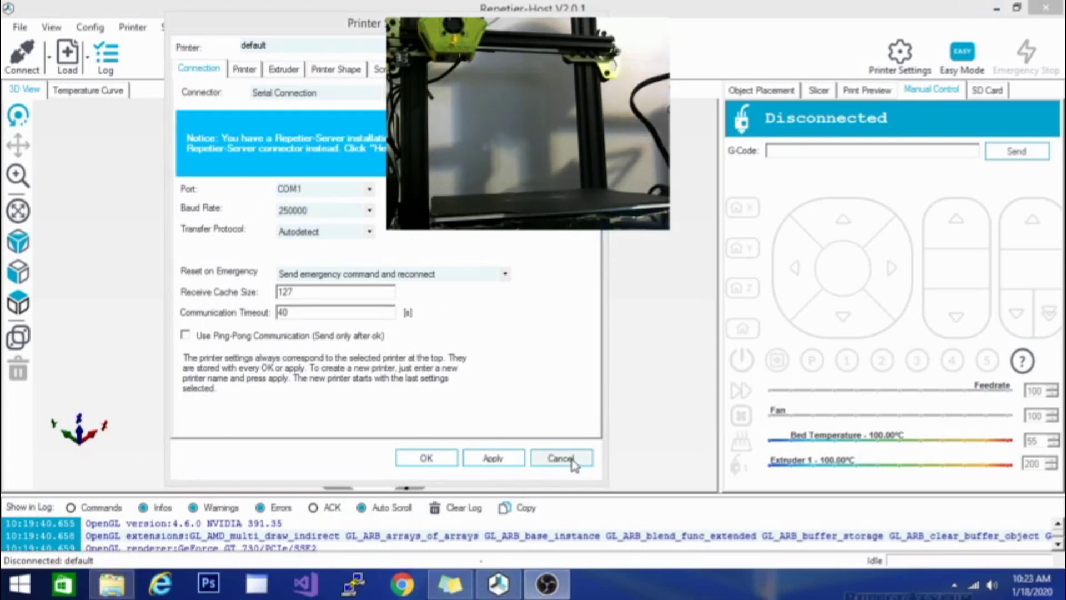
left_click(572, 461)
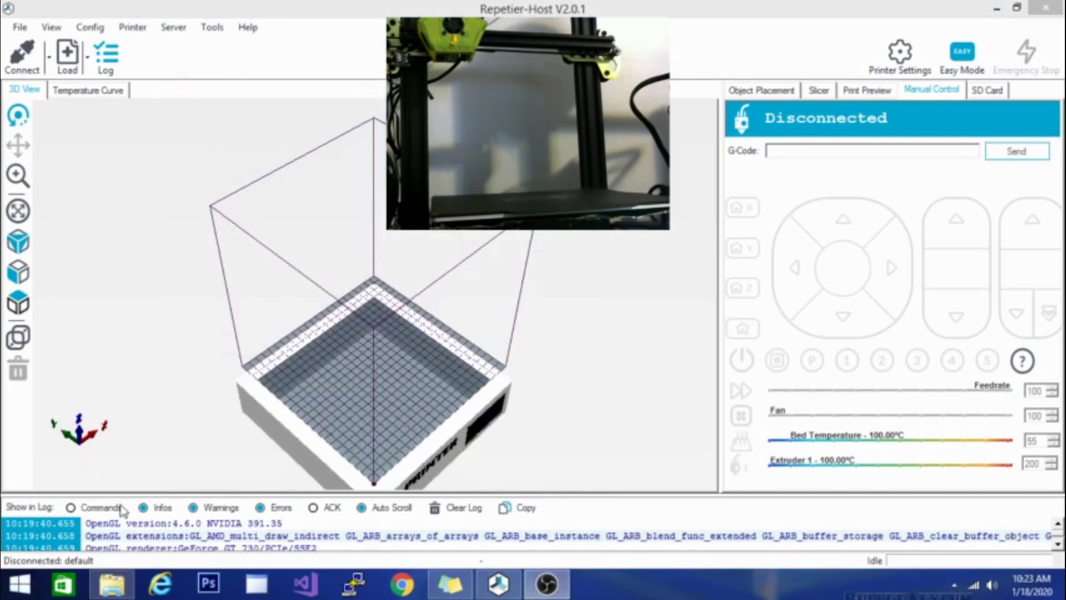
Open the CH341 driver folder in File Explorer and run DRVSETUP64
left_click(113, 585)
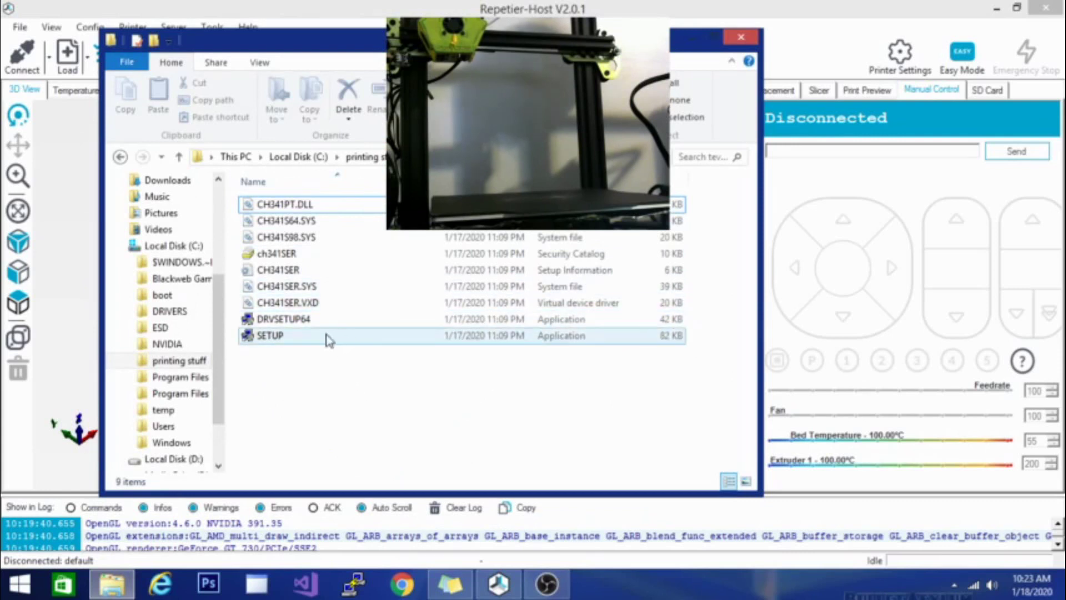
mouse_move(289, 345)
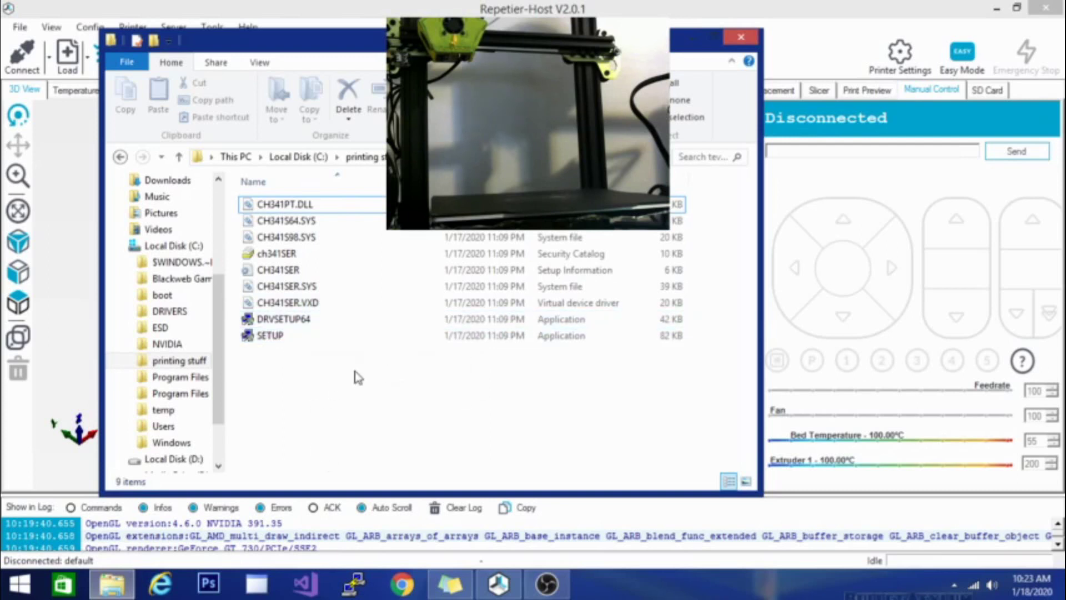
mouse_move(313, 322)
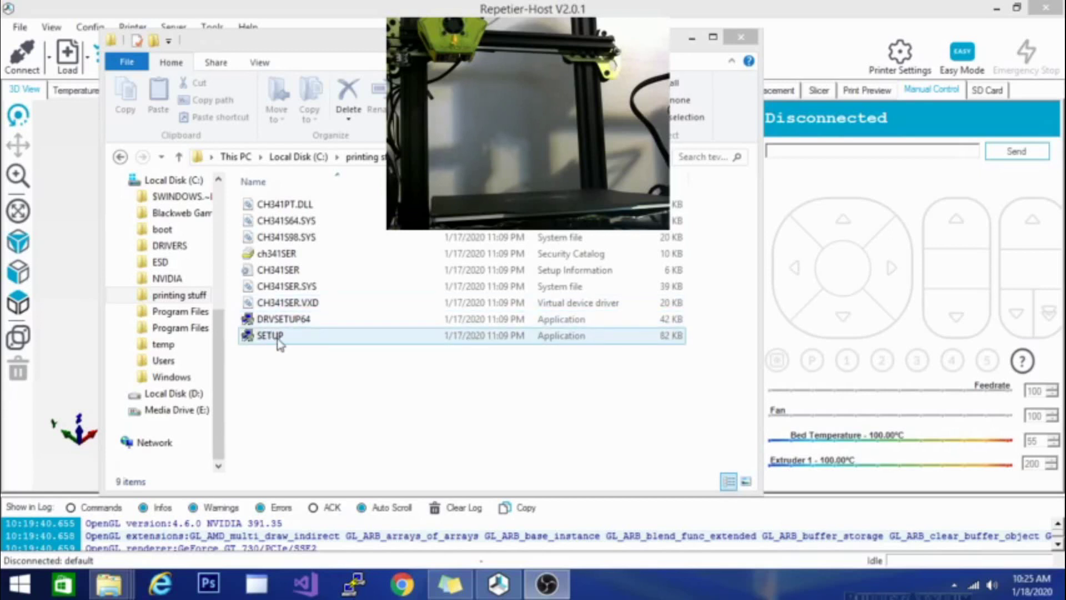
double_click(303, 325)
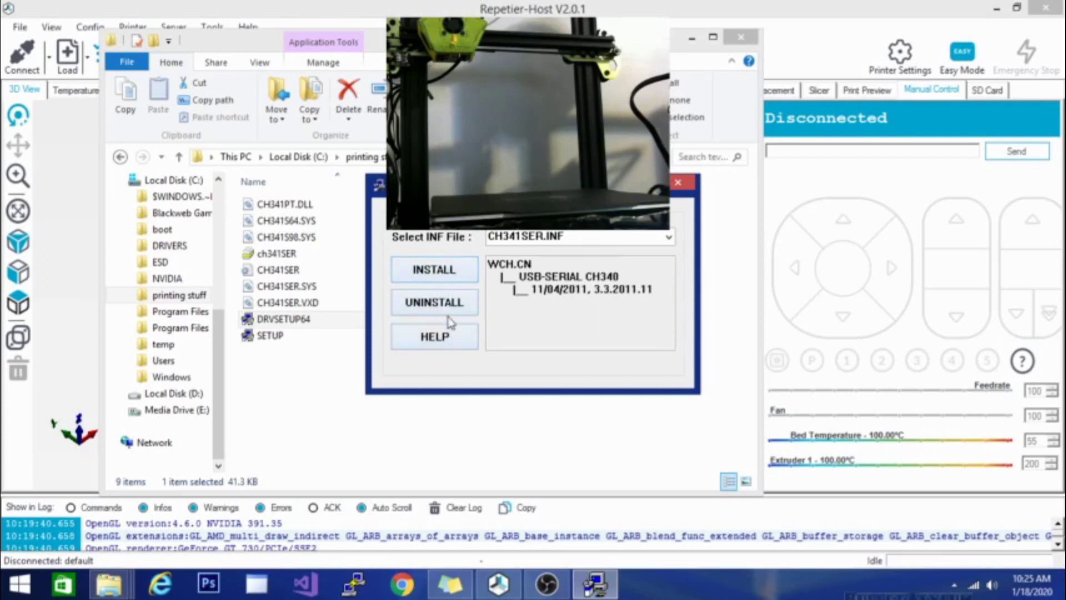
Read the setup overview in the driver installer's help and close the installer and the driver folder
left_click(433, 340)
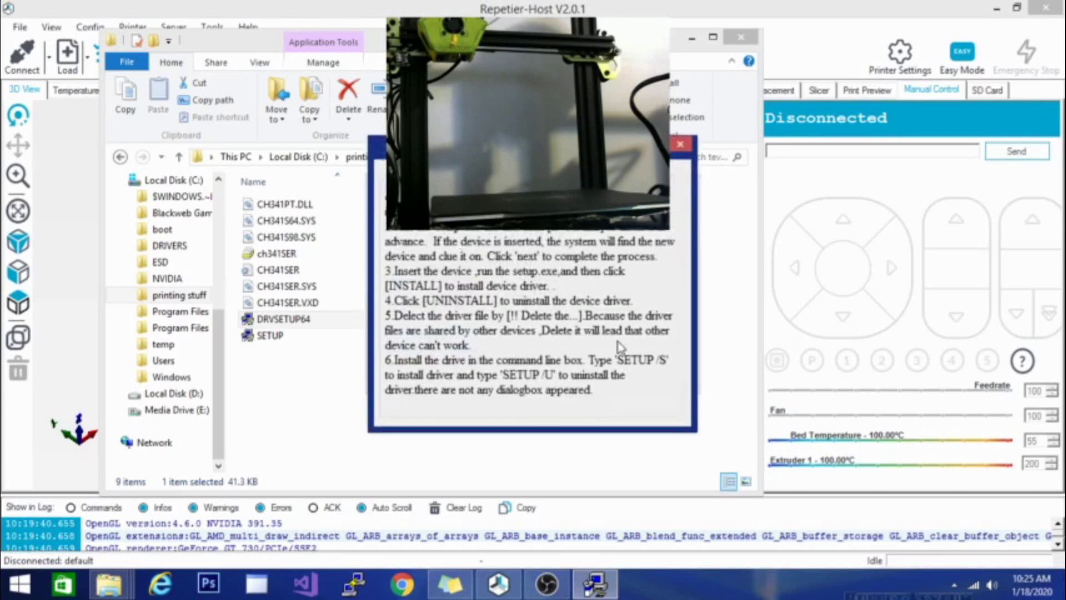
left_click_drag(560, 160, 407, 233)
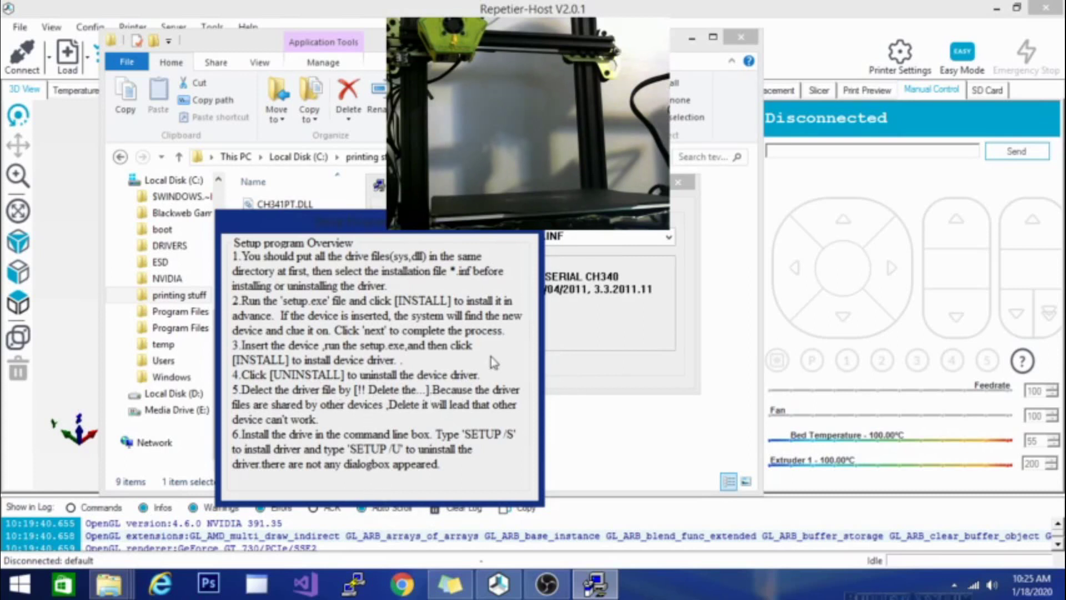
left_click(437, 276)
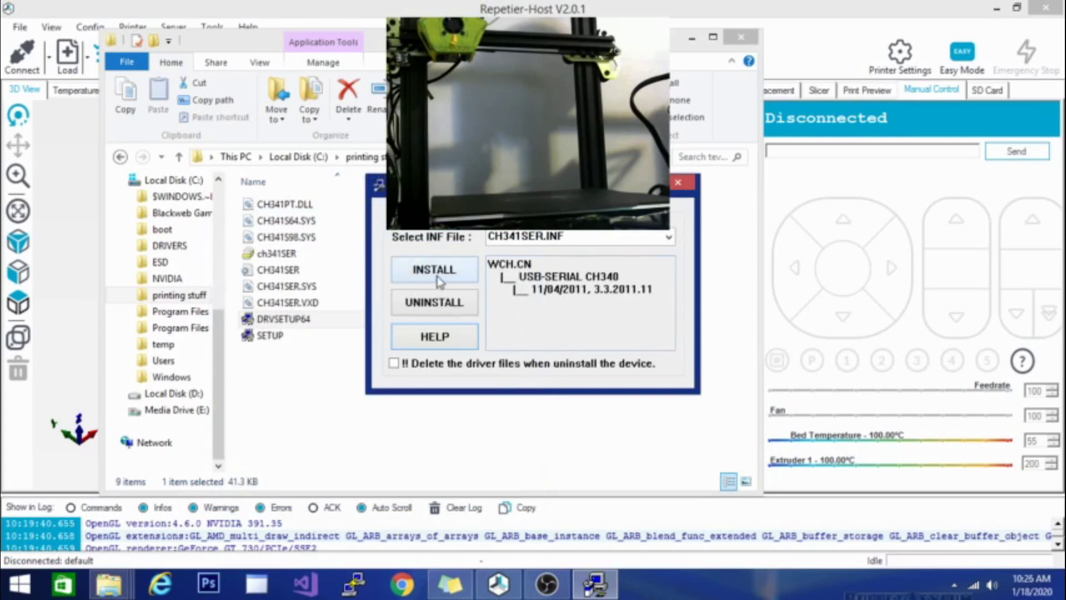
left_click(678, 183)
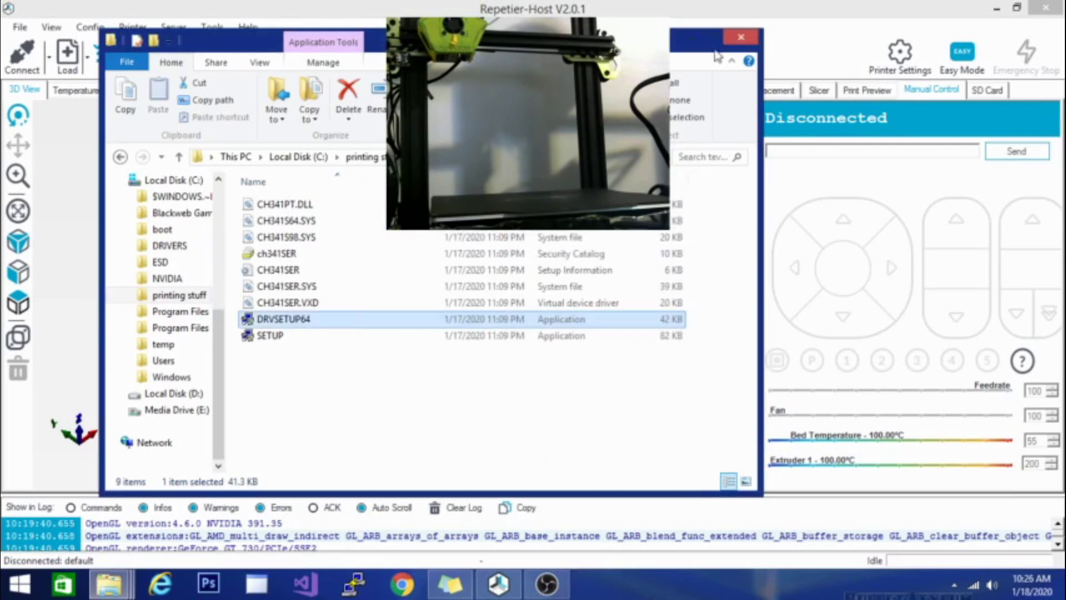
left_click(745, 39)
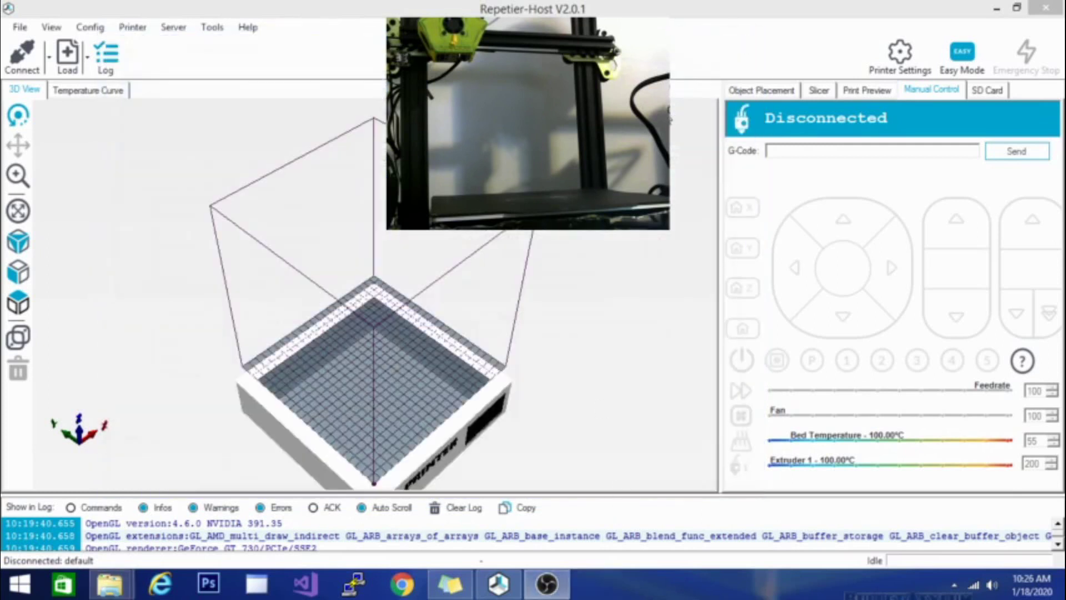
Set the port in the printer's connection settings to COM7
left_click(849, 75)
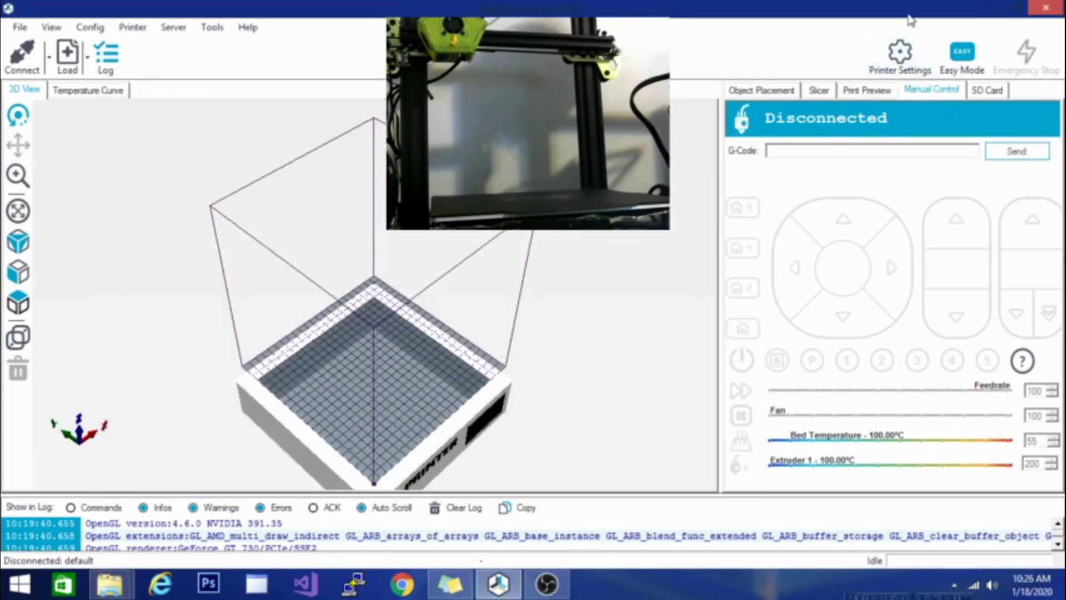
left_click(901, 55)
left_click(370, 190)
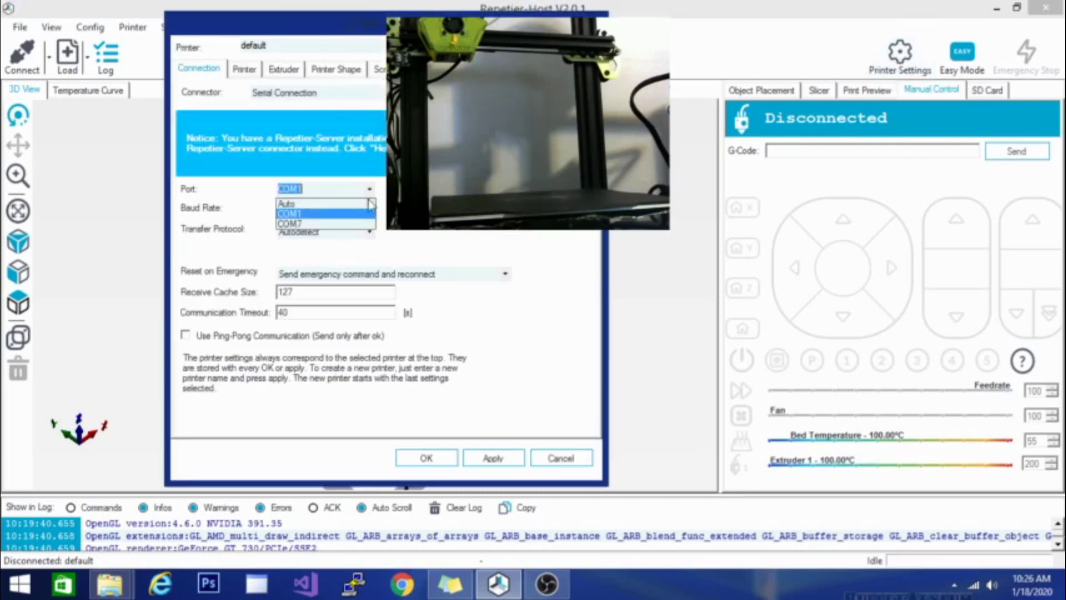
left_click(351, 224)
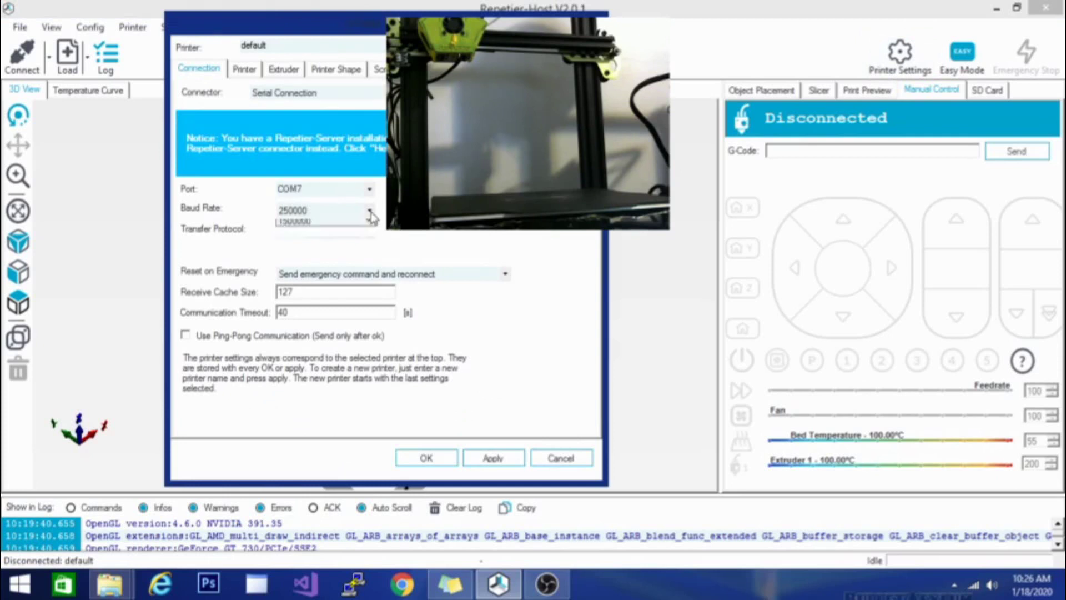
Select a baud rate of 250000 for the printer connection and apply the settings
left_click(370, 210)
left_click(371, 287)
left_click_drag(371, 287, 368, 281)
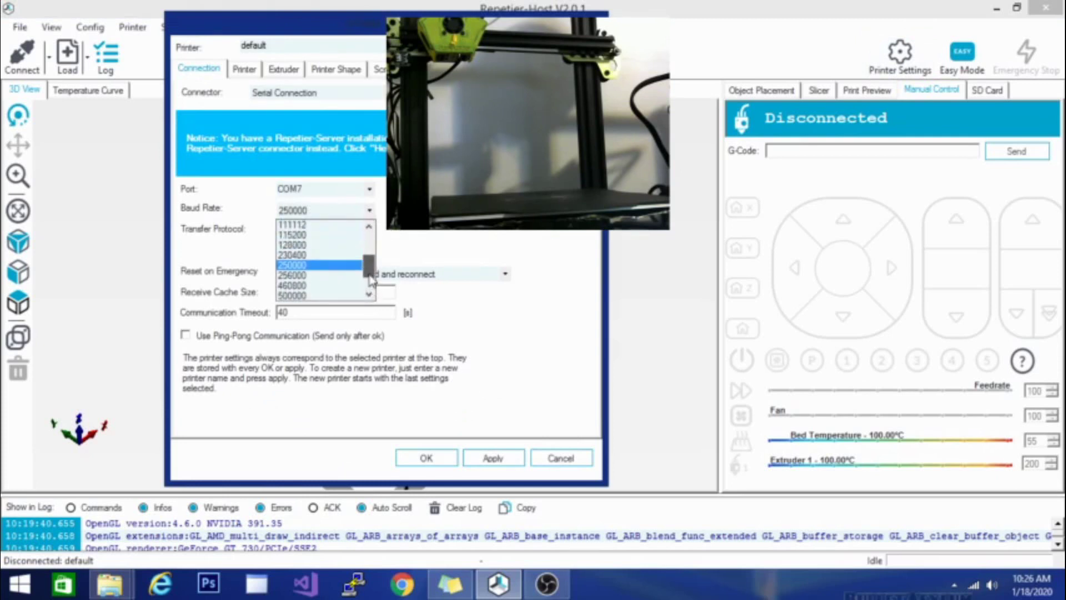
left_click(332, 266)
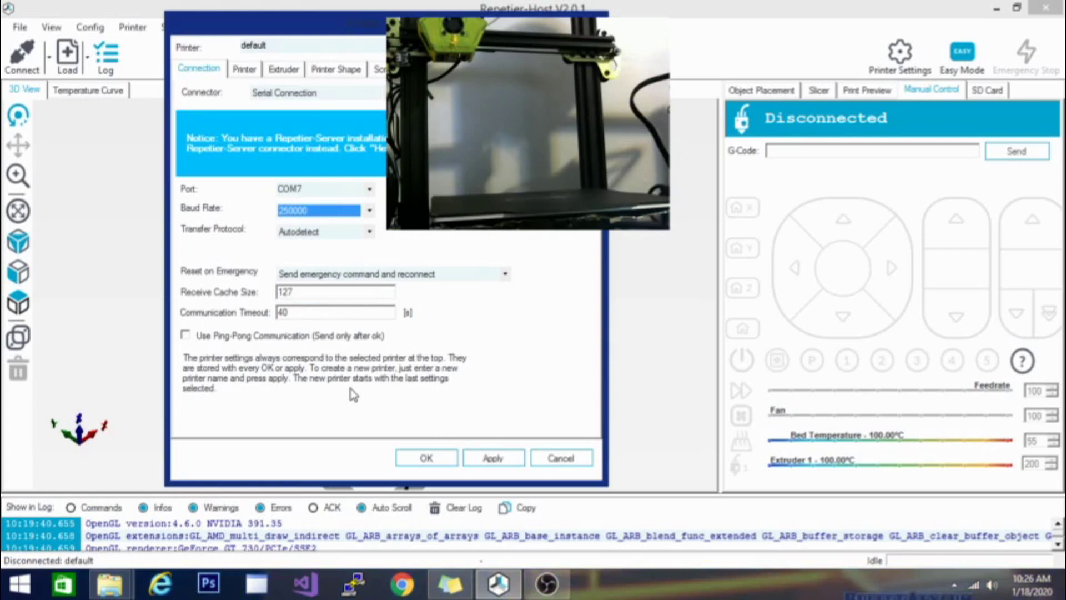
left_click(493, 458)
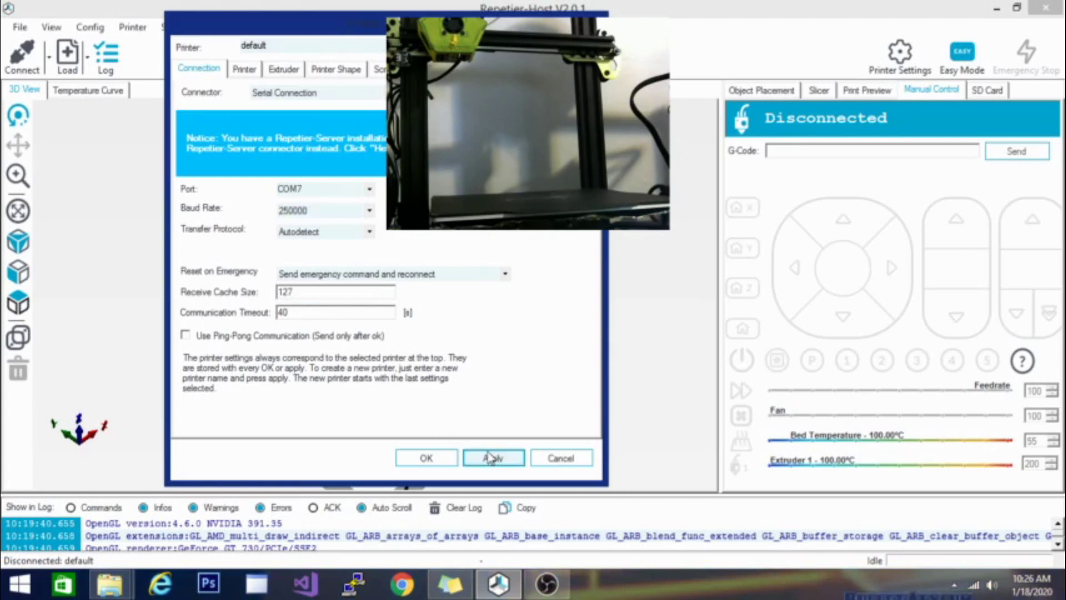
left_click(437, 456)
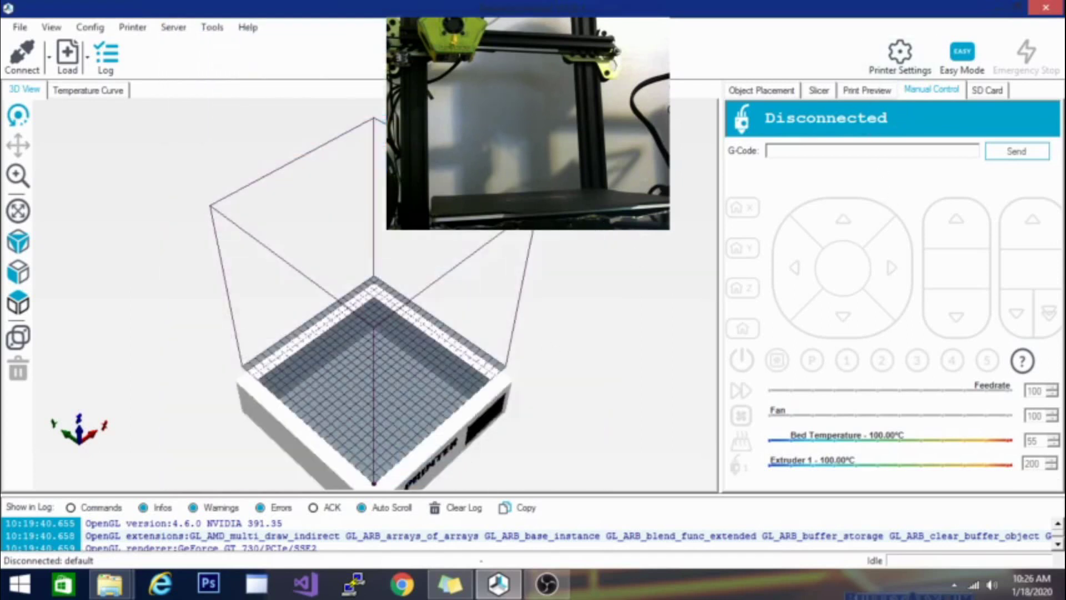
Stop Repetier-Server and dismiss the status message
key("alt+Tab")
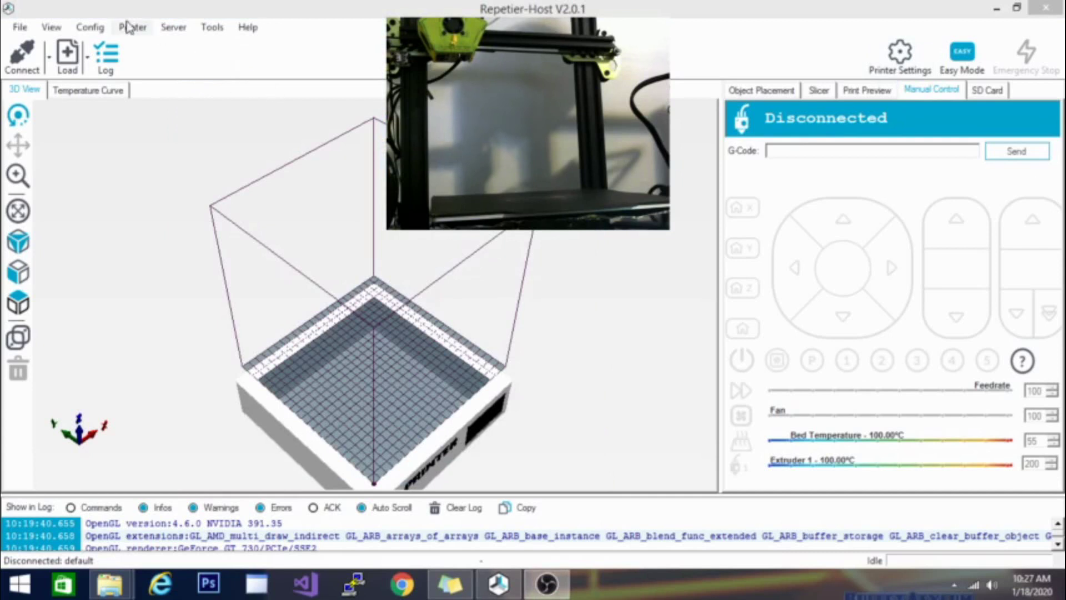
key("alt+Tab")
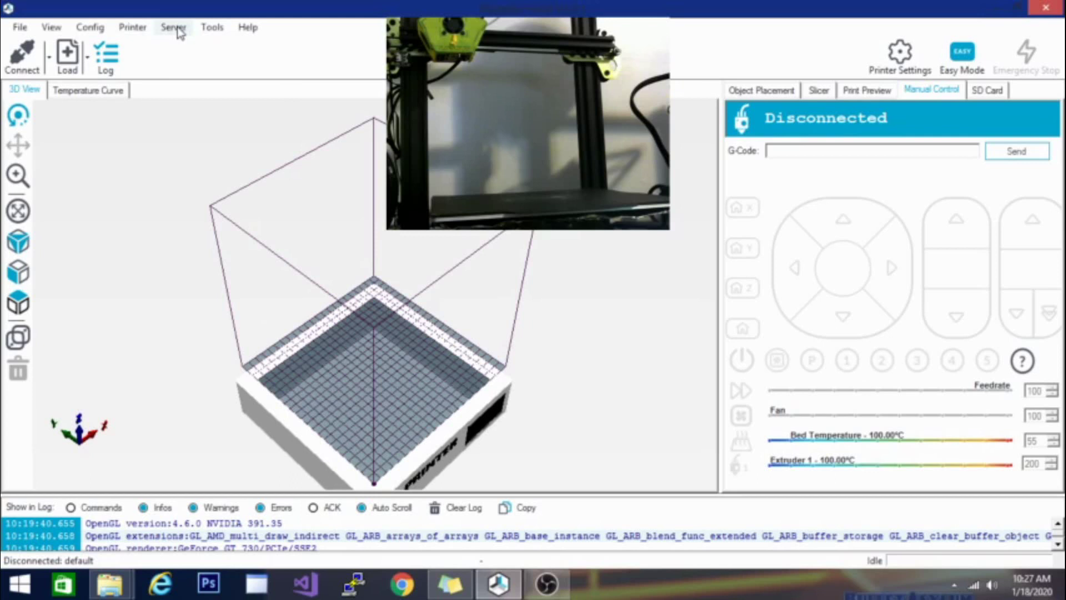
left_click(175, 28)
left_click(189, 61)
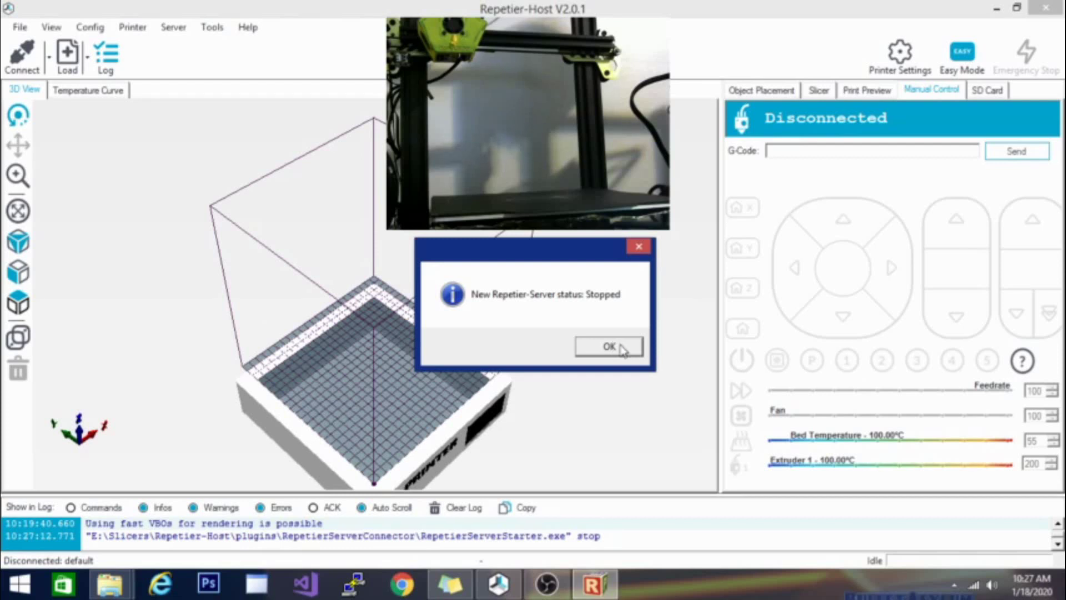
left_click(618, 348)
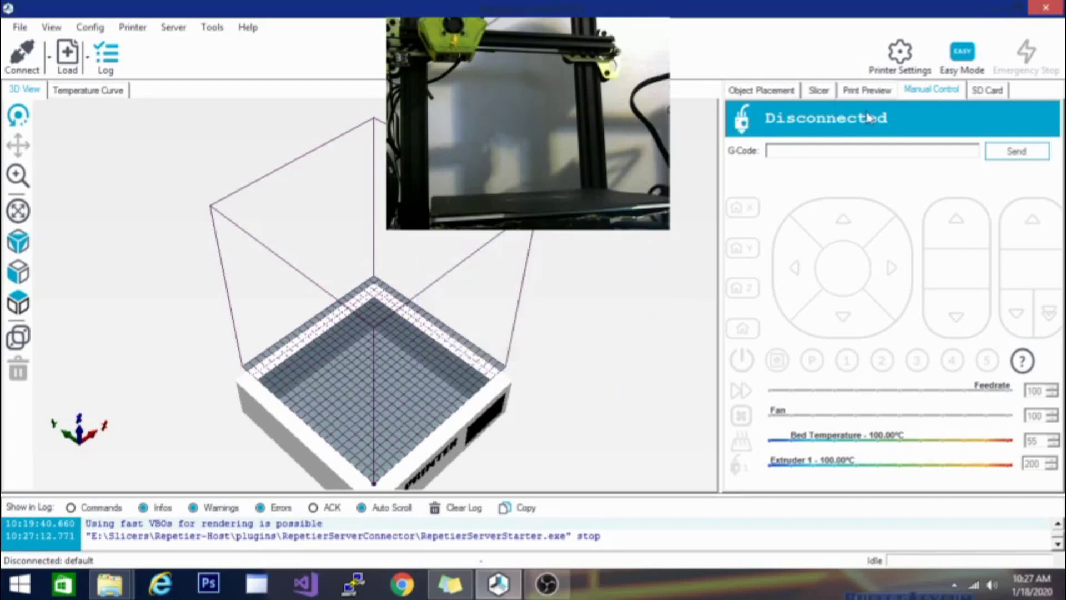
Reopen the printer settings and reapply the COM7 serial connection settings
left_click(899, 55)
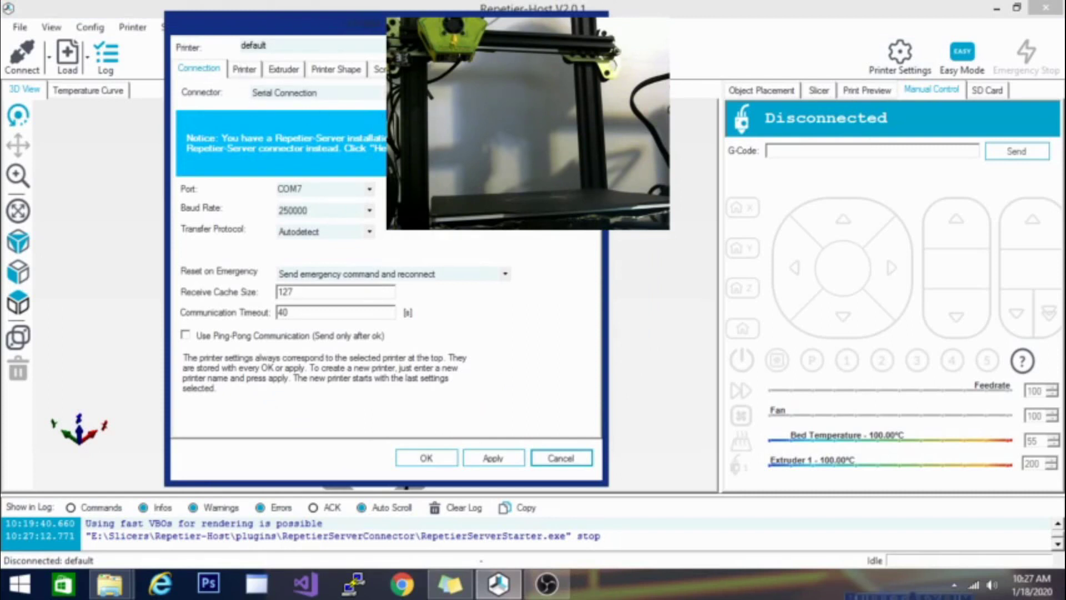
left_click(482, 459)
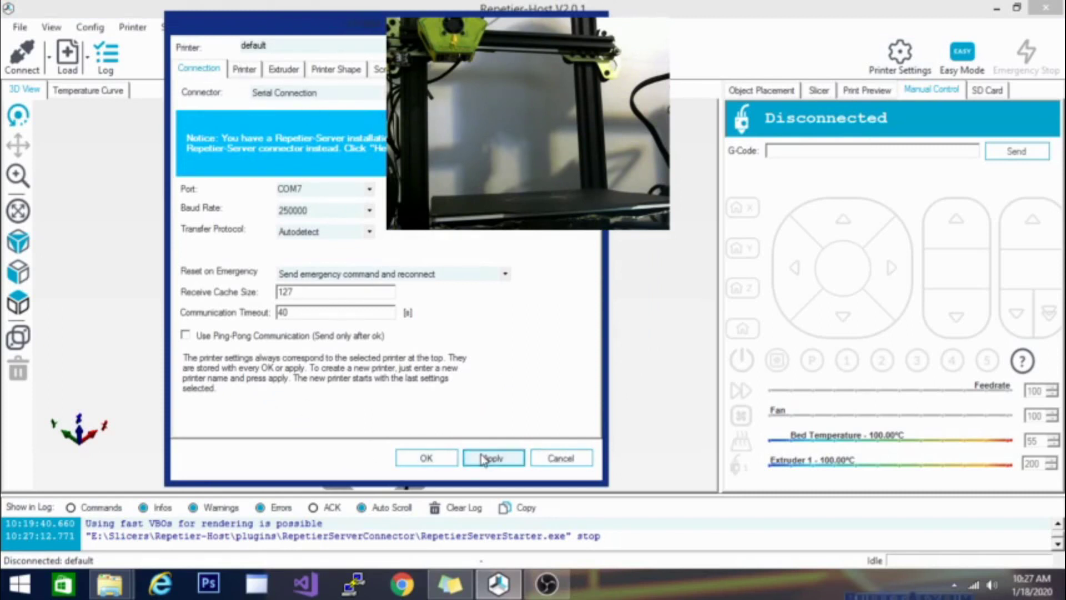
left_click(436, 458)
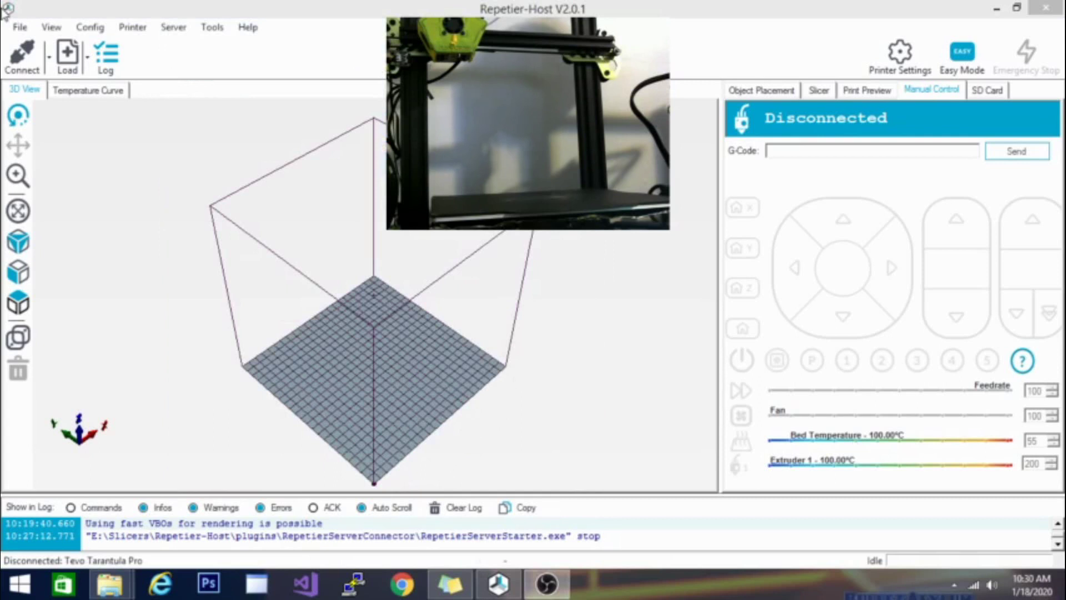
Connect to the Tevo Tarantula Pro printer
left_click(19, 60)
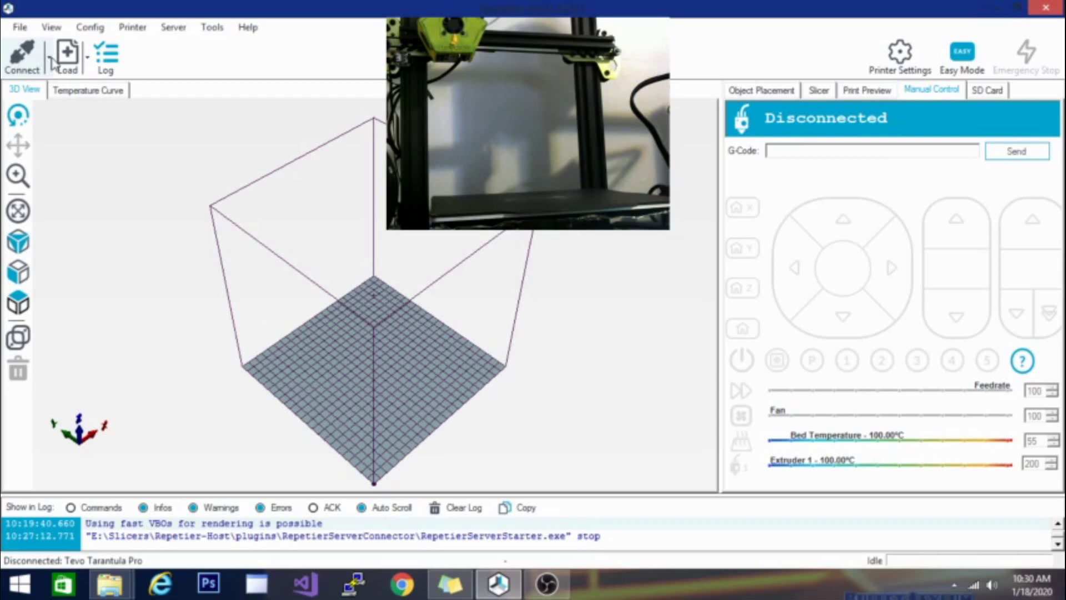
left_click(22, 53)
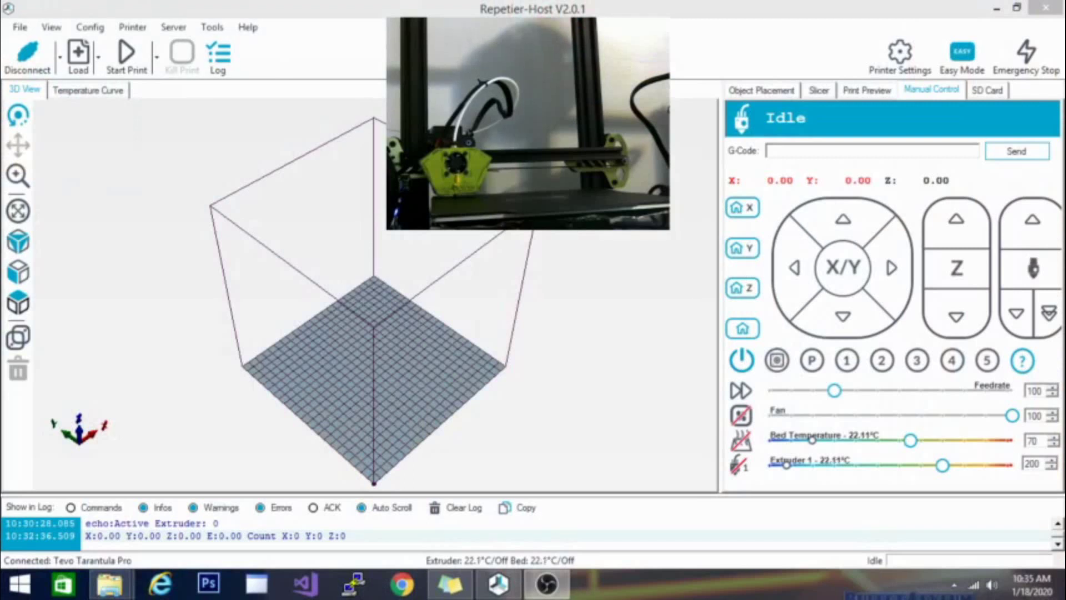
Activate the G-code command field in the printer's manual controls
left_click(771, 153)
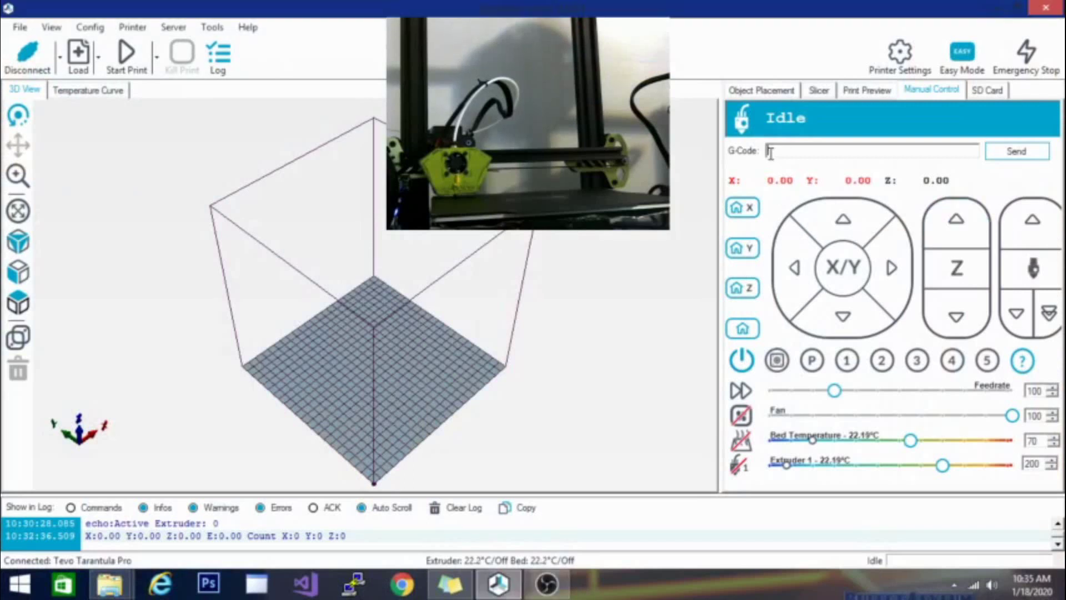